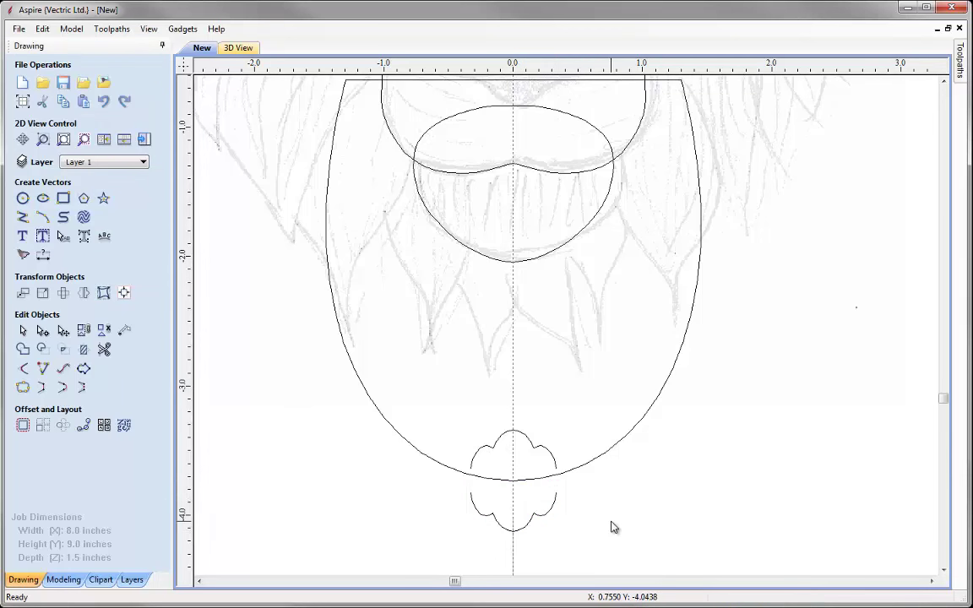
Move the lower half of the scalloped ornament at the handle's base up until it nearly meets the upper half
{"action": "left_click", "coordinate": [545, 517]}
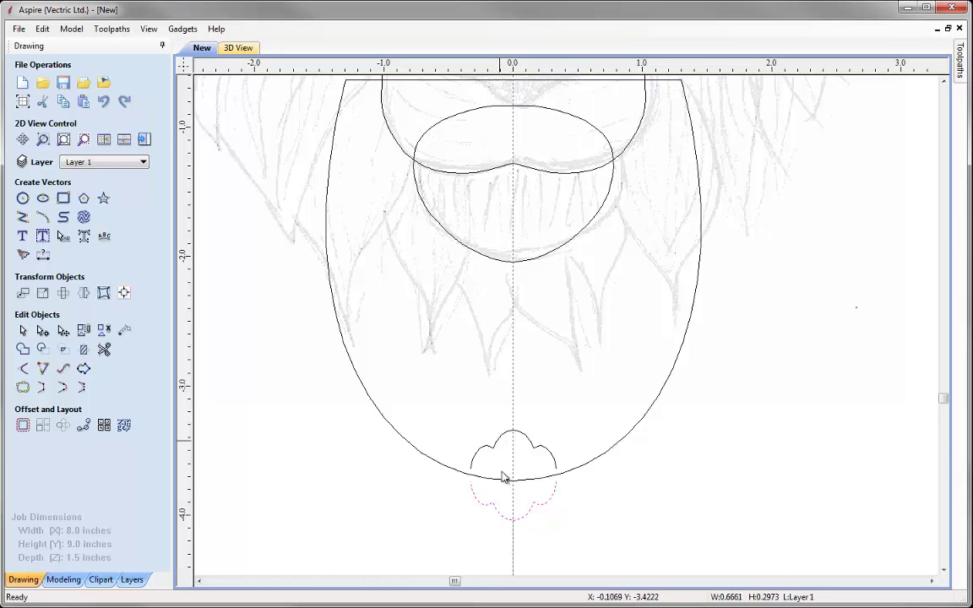
{"action": "left_click", "coordinate": [513, 498]}
{"action": "left_click", "coordinate": [538, 552]}
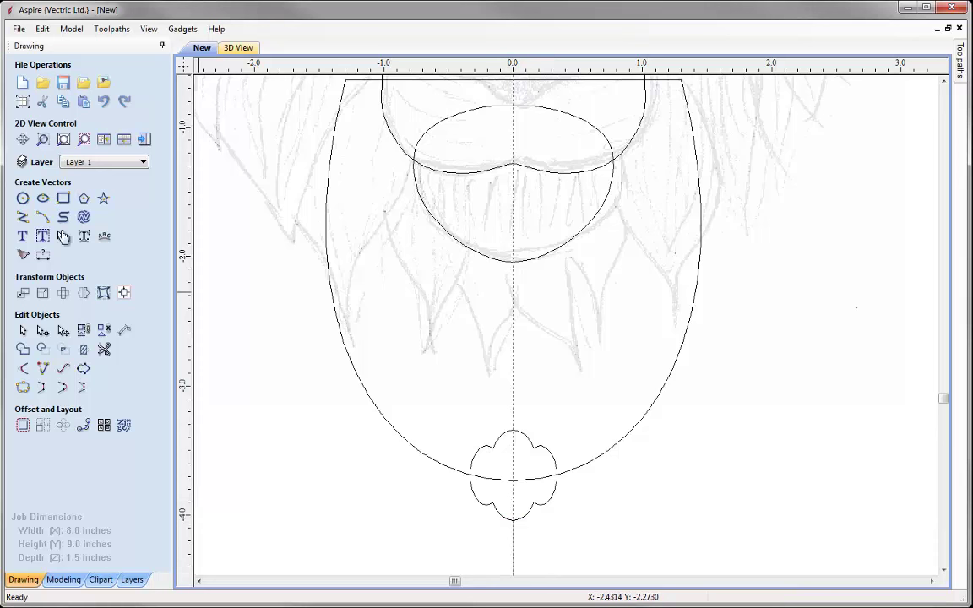
{"action": "left_click", "coordinate": [64, 139]}
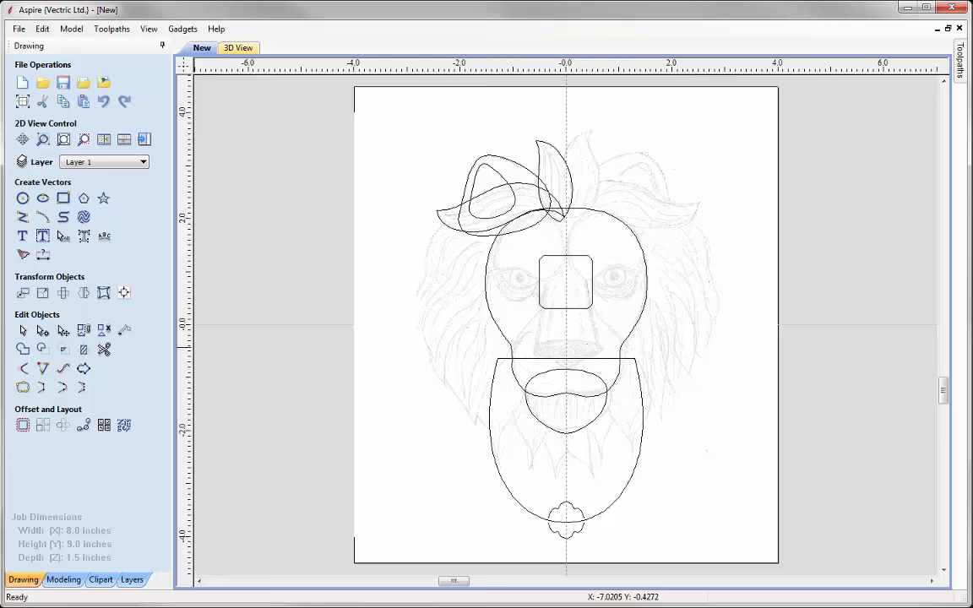
Close the current drawing without saving its changes
{"action": "left_click", "coordinate": [19, 28]}
{"action": "left_click", "coordinate": [38, 73]}
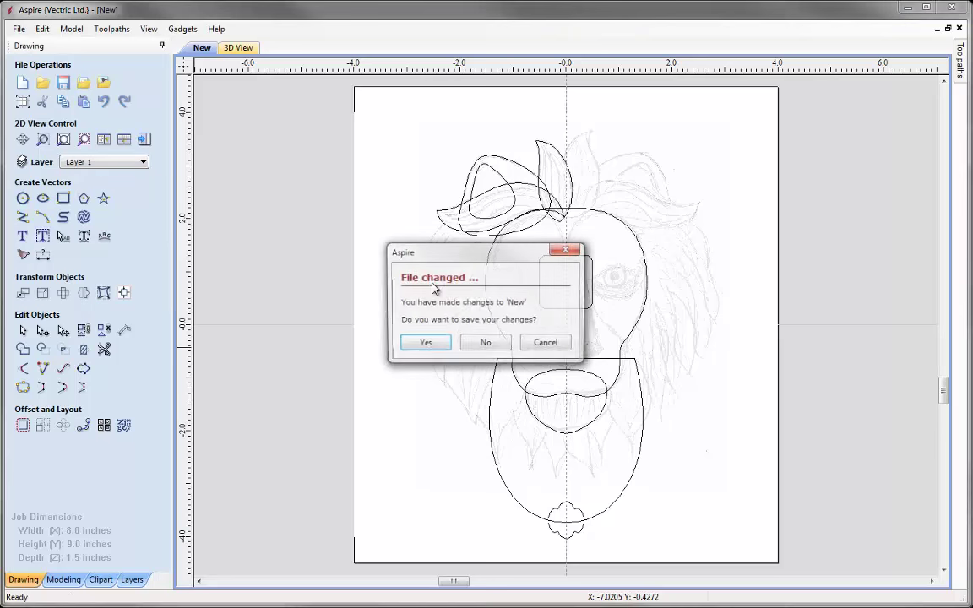
{"action": "left_click", "coordinate": [492, 342]}
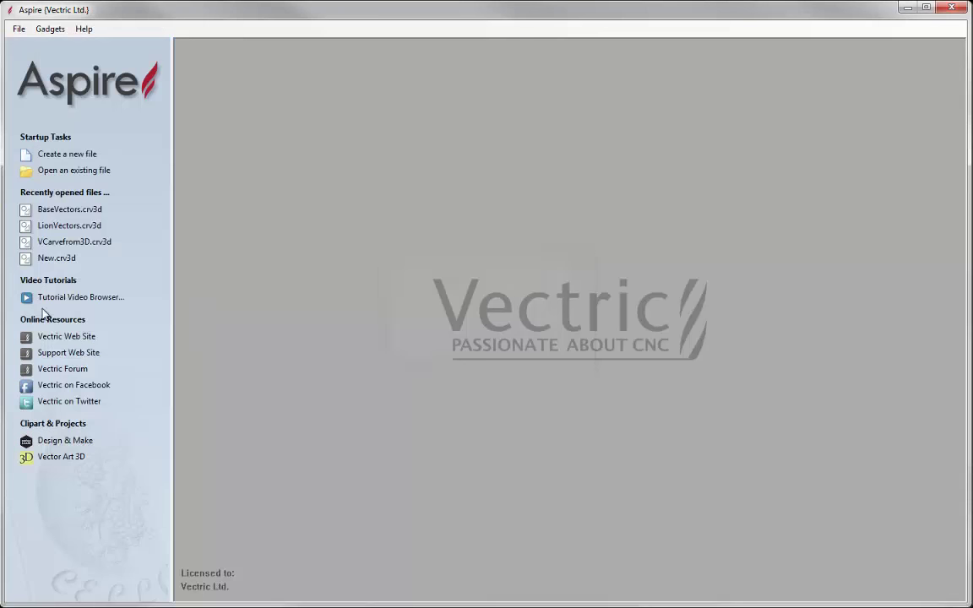
Open the existing file LionVectors.crv3d from the LionHeadDrawing_FILES folder
{"action": "left_click", "coordinate": [95, 171]}
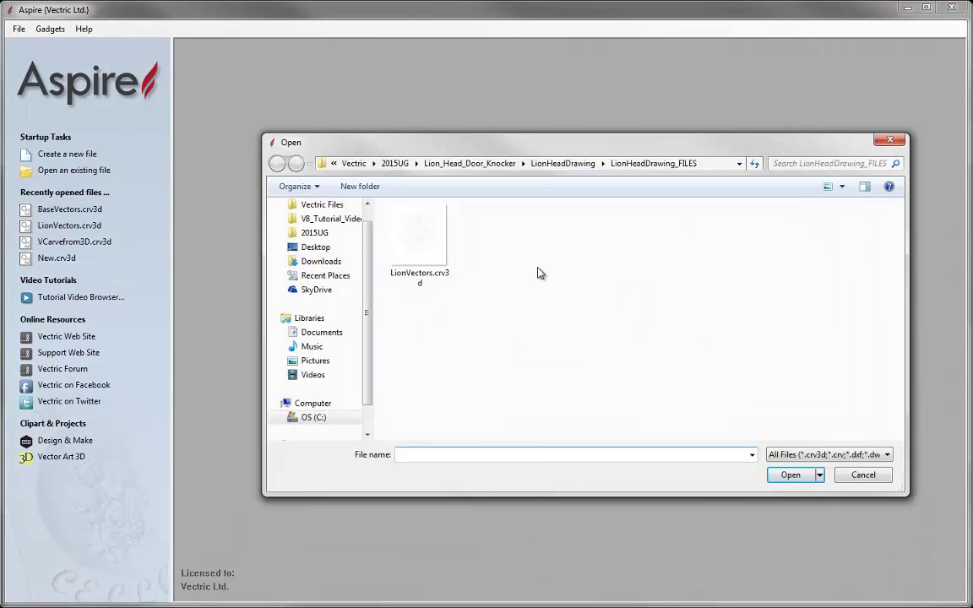
{"action": "left_click", "coordinate": [418, 245]}
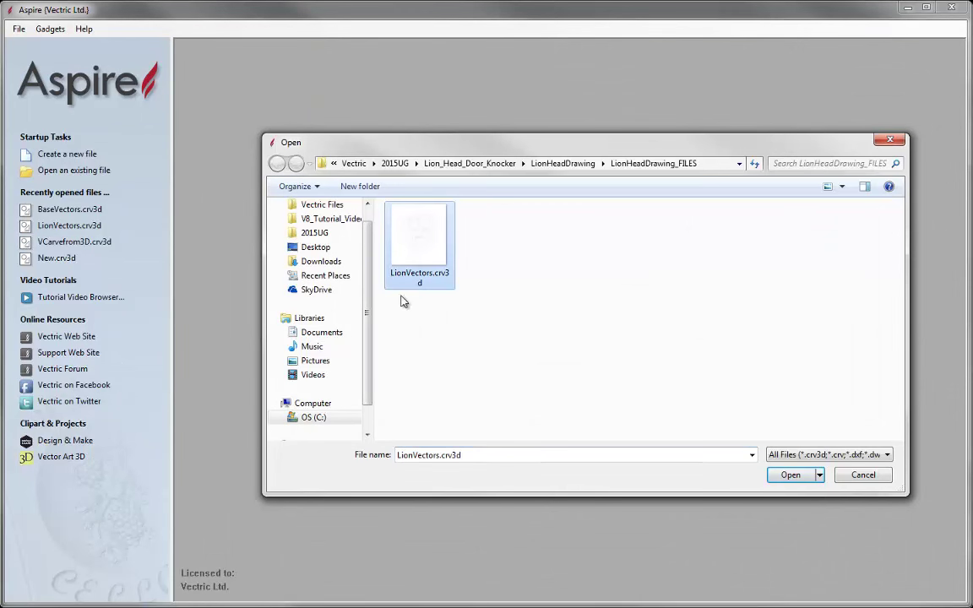
{"action": "left_click", "coordinate": [794, 477]}
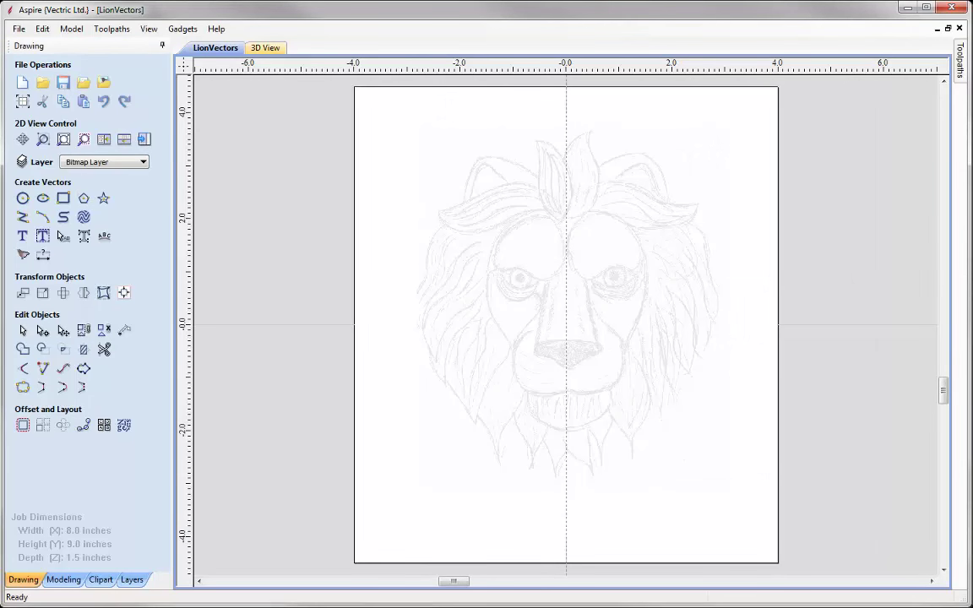
Show the Base Shapes layer and inspect its hair strand vectors on the chin up close
{"action": "left_click", "coordinate": [133, 579]}
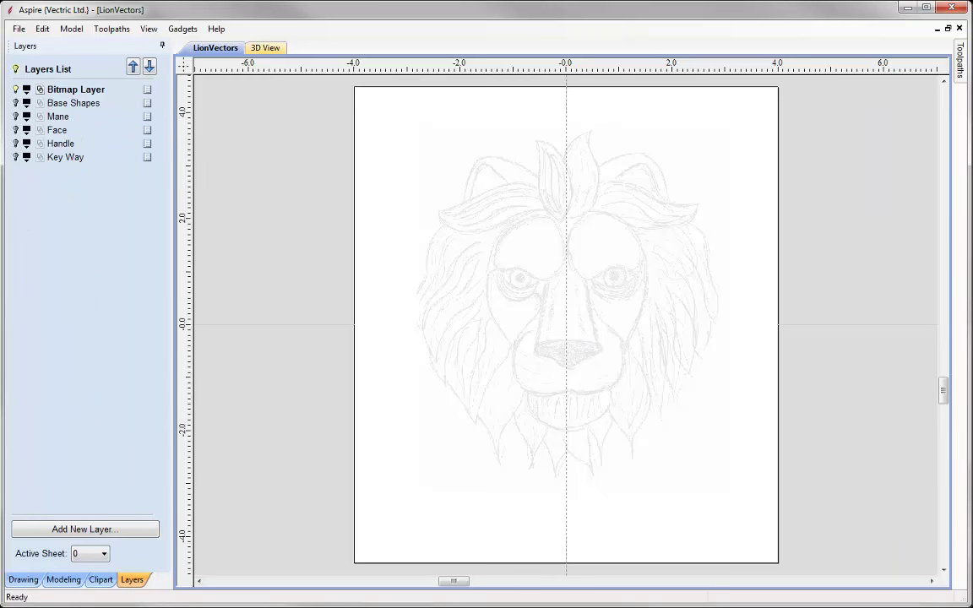
{"action": "left_click", "coordinate": [16, 103]}
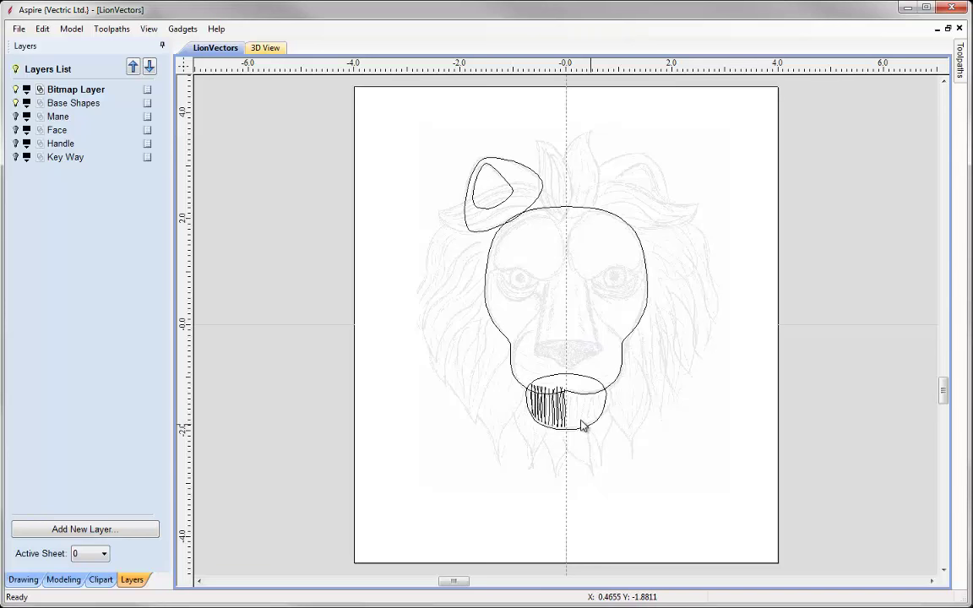
{"action": "scroll", "coordinate": [550, 437], "scroll_direction": "up", "scroll_amount": 5}
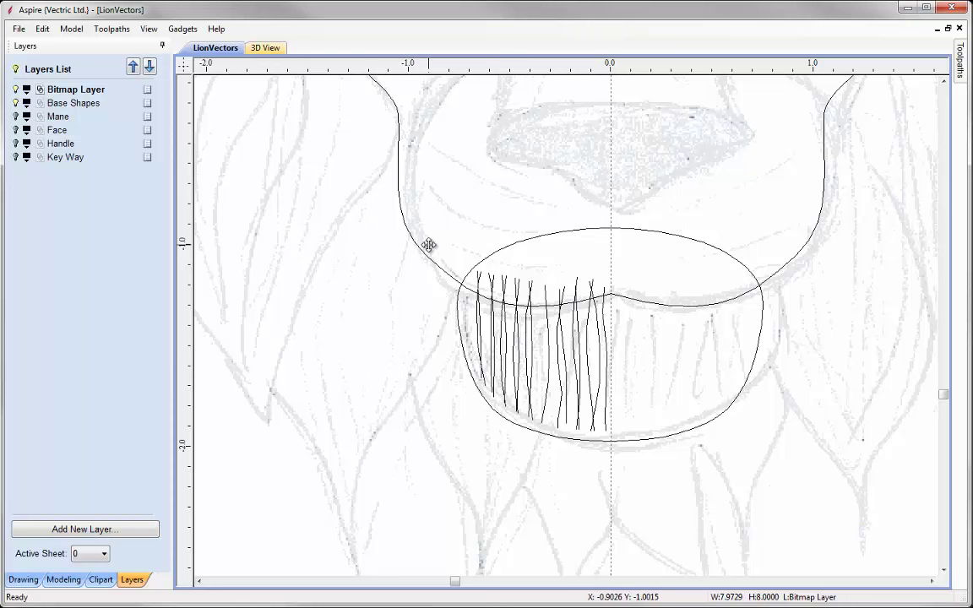
{"action": "key", "text": "F6"}
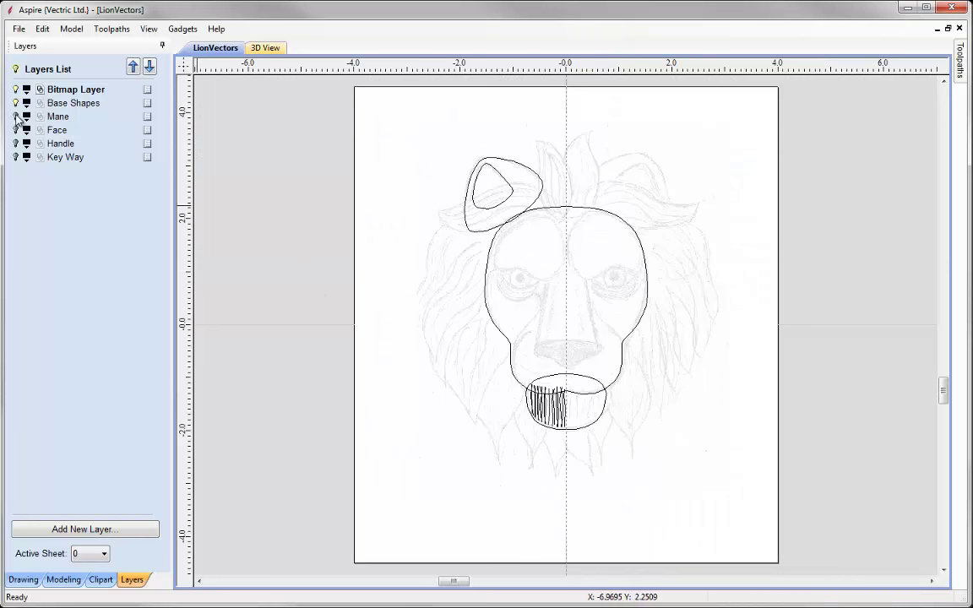
Show the Mane layer and select individual strand vectors on the left side to examine how they are drawn
{"action": "left_click", "coordinate": [16, 116]}
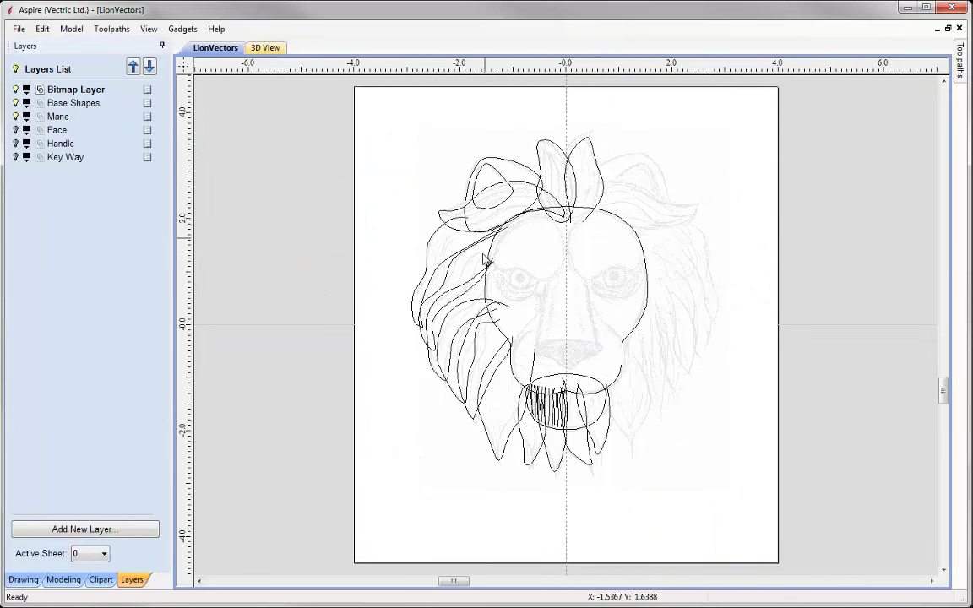
{"action": "left_click", "coordinate": [422, 234]}
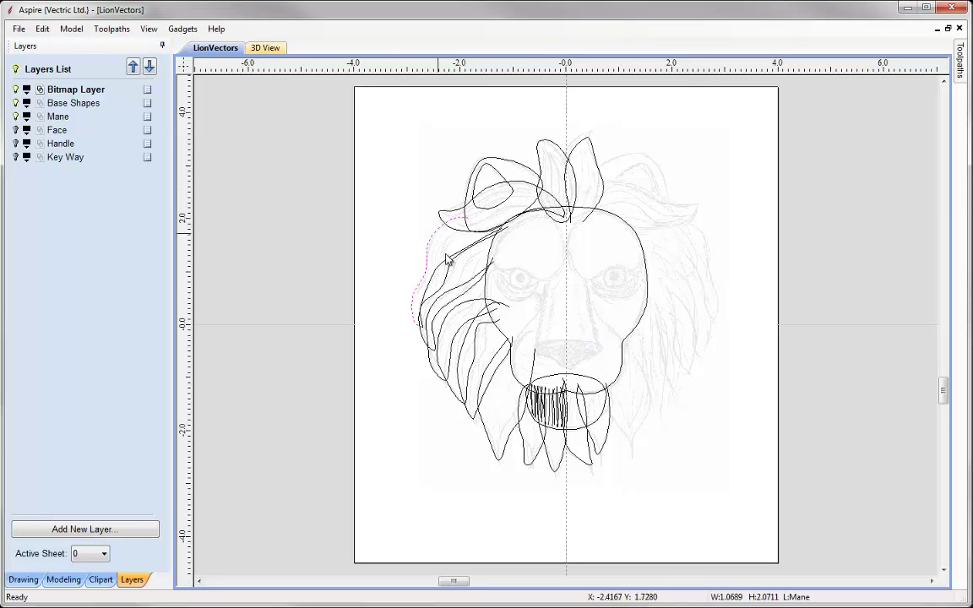
{"action": "left_click", "coordinate": [447, 273]}
{"action": "left_click", "coordinate": [426, 267]}
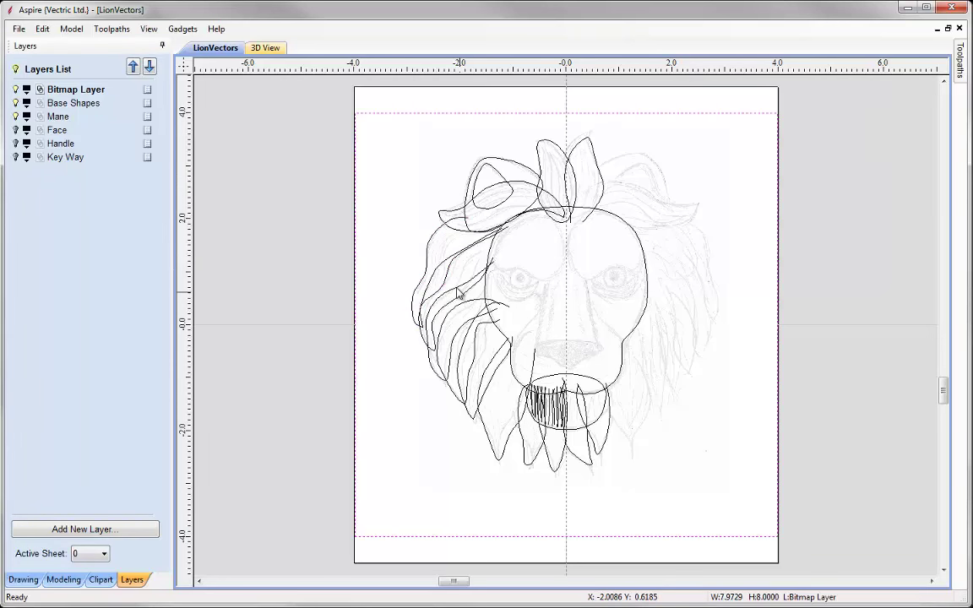
{"action": "left_click", "coordinate": [422, 266]}
{"action": "left_click", "coordinate": [439, 272]}
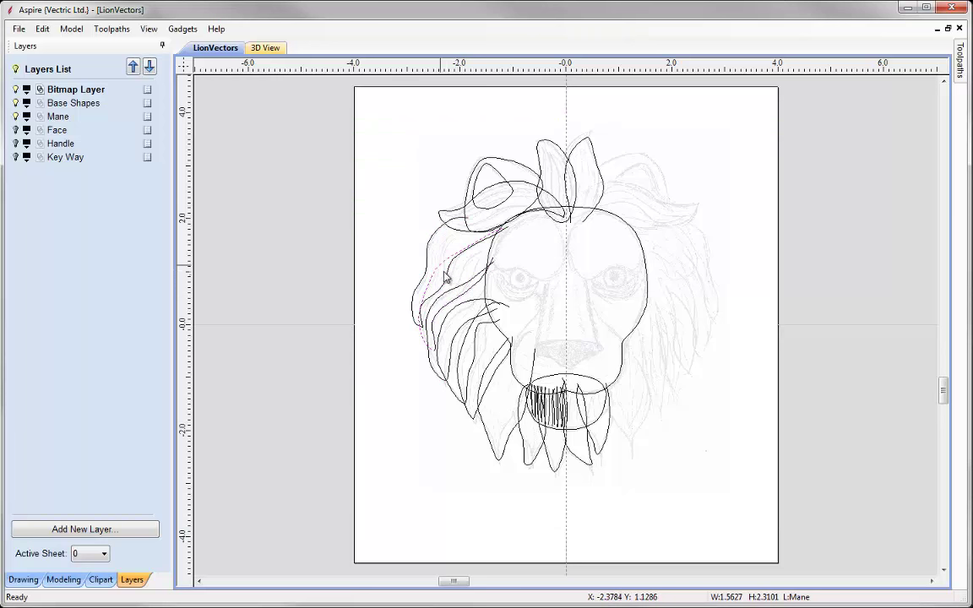
{"action": "left_click", "coordinate": [461, 313]}
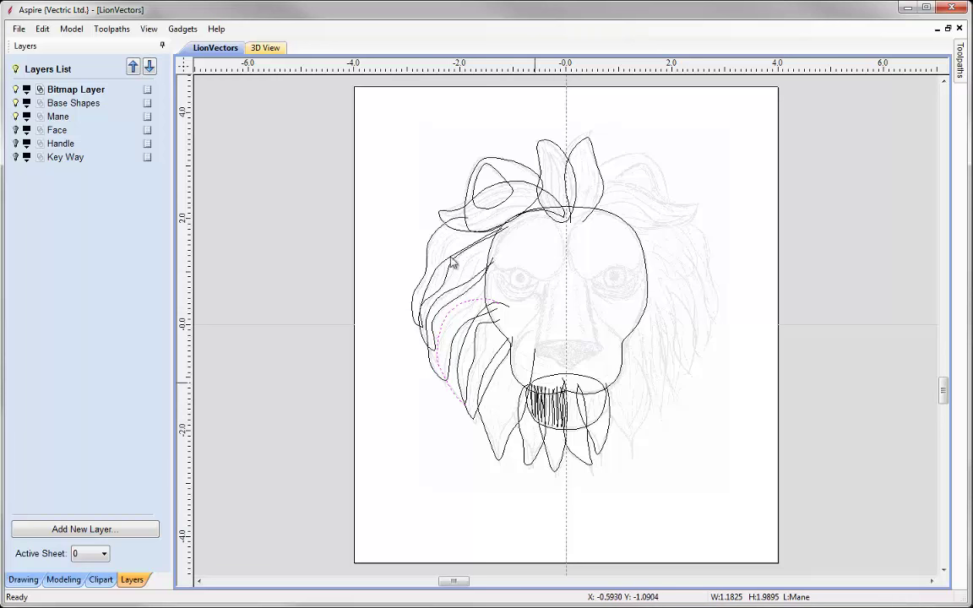
Show the Face layer and hide the Mane and Base Shapes layers to view the face vectors over the sketch
{"action": "left_click", "coordinate": [16, 130]}
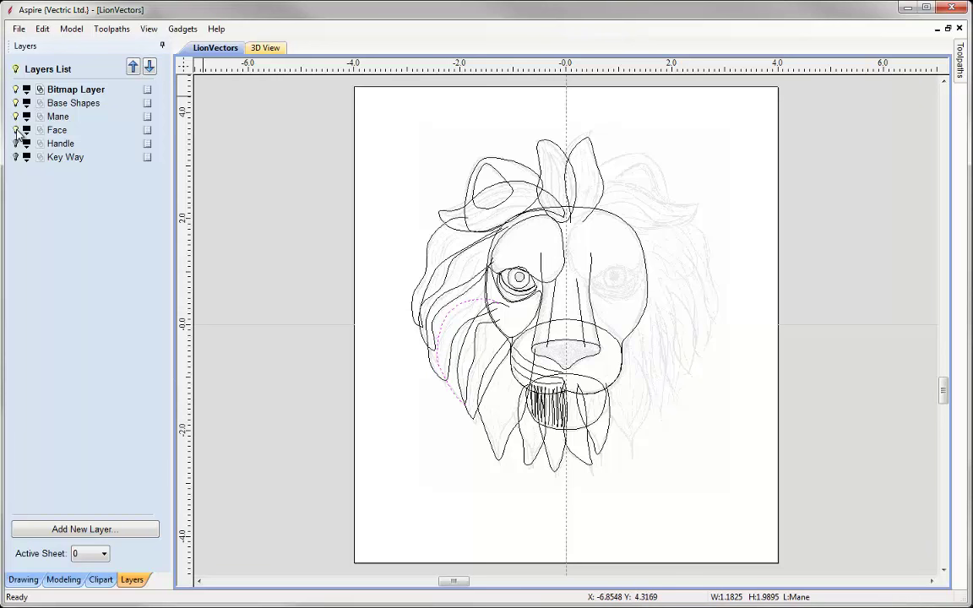
{"action": "left_click", "coordinate": [16, 117]}
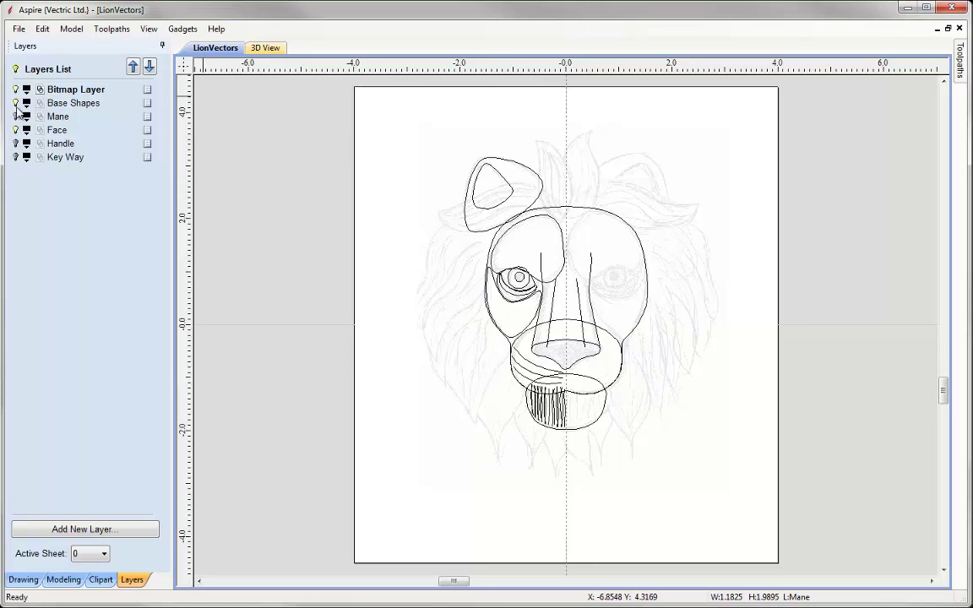
{"action": "left_click", "coordinate": [16, 103]}
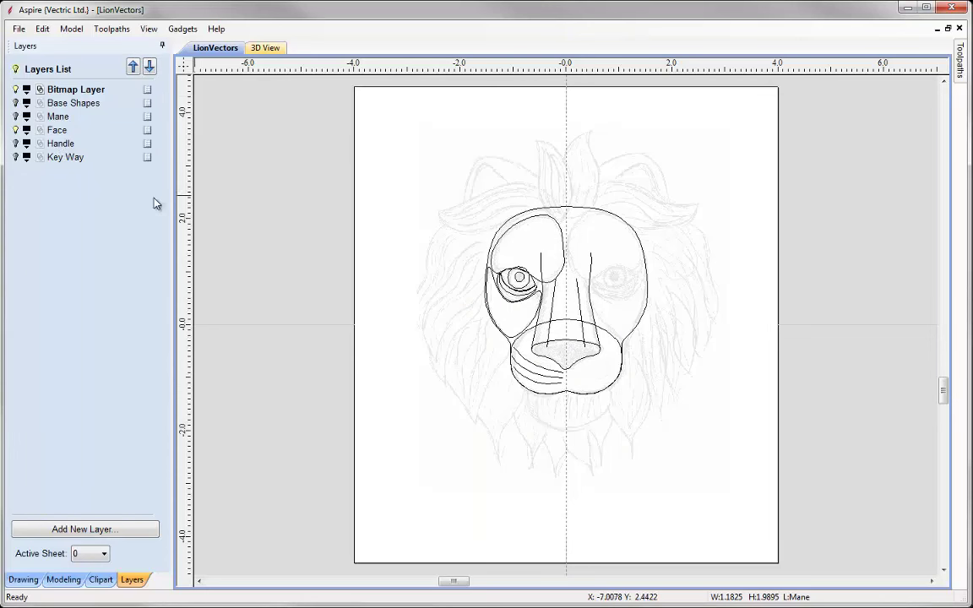
{"action": "scroll", "coordinate": [623, 321], "scroll_direction": "up", "scroll_amount": 2}
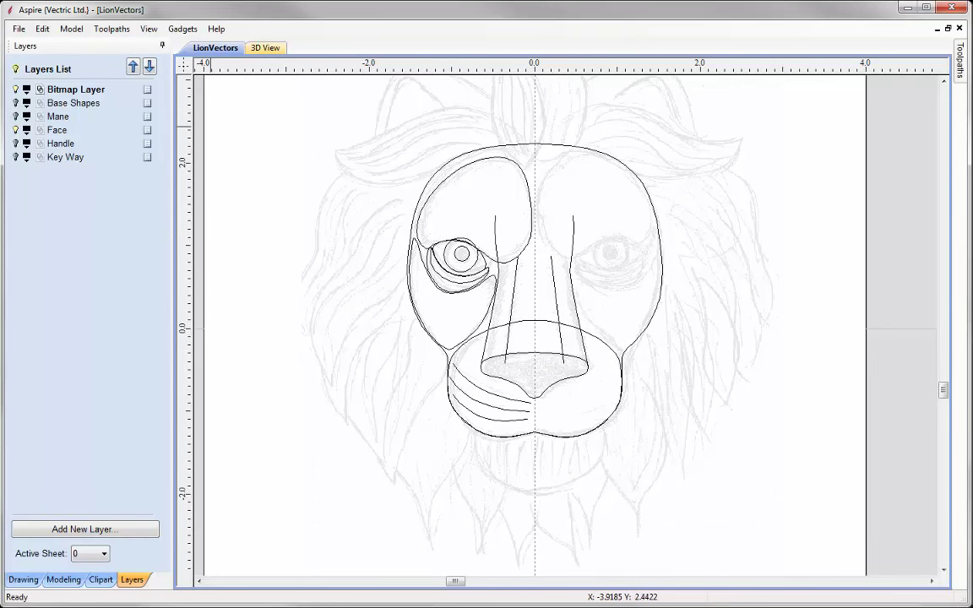
Show the Base Shapes layer again and toggle the Face layer off and on to compare the two head outlines
{"action": "left_click", "coordinate": [15, 103]}
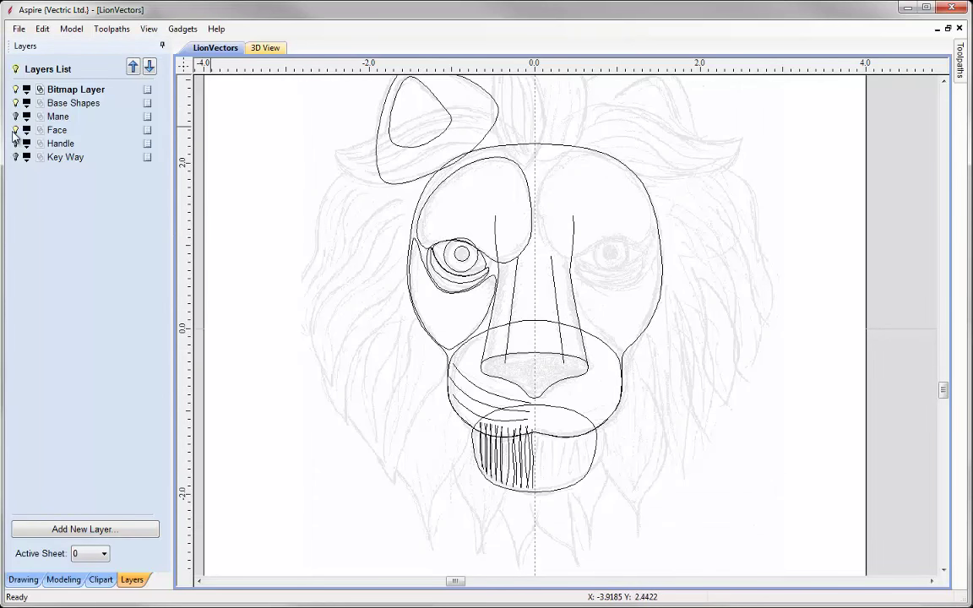
{"action": "left_click", "coordinate": [16, 129]}
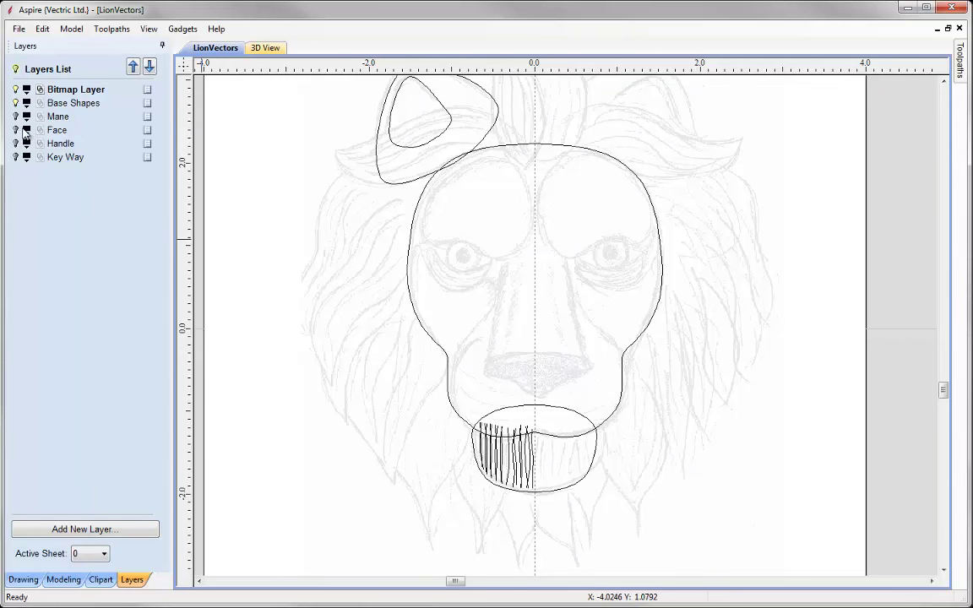
{"action": "left_click", "coordinate": [16, 130]}
{"action": "left_click", "coordinate": [16, 130]}
{"action": "left_click", "coordinate": [16, 131]}
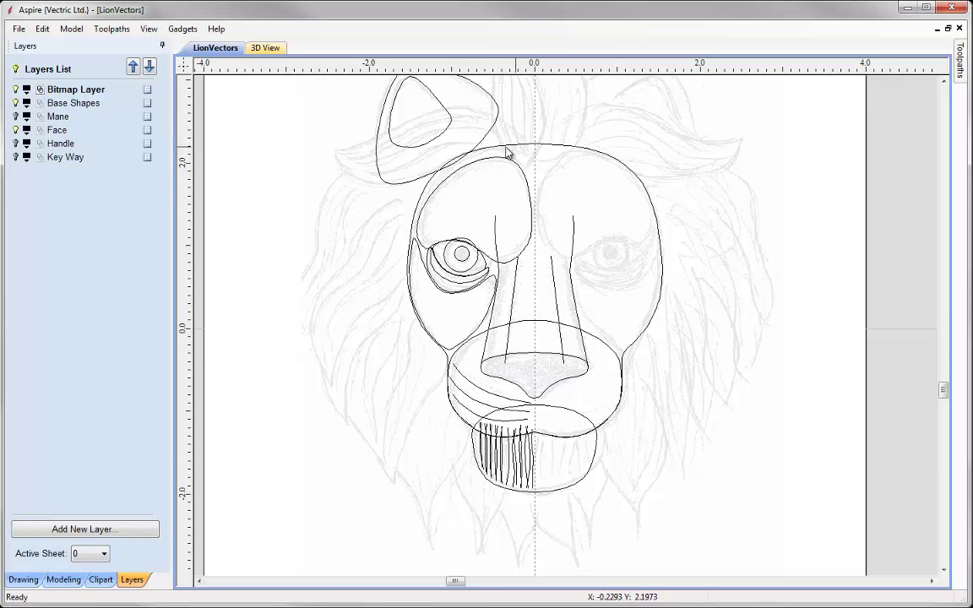
{"action": "left_click", "coordinate": [14, 128]}
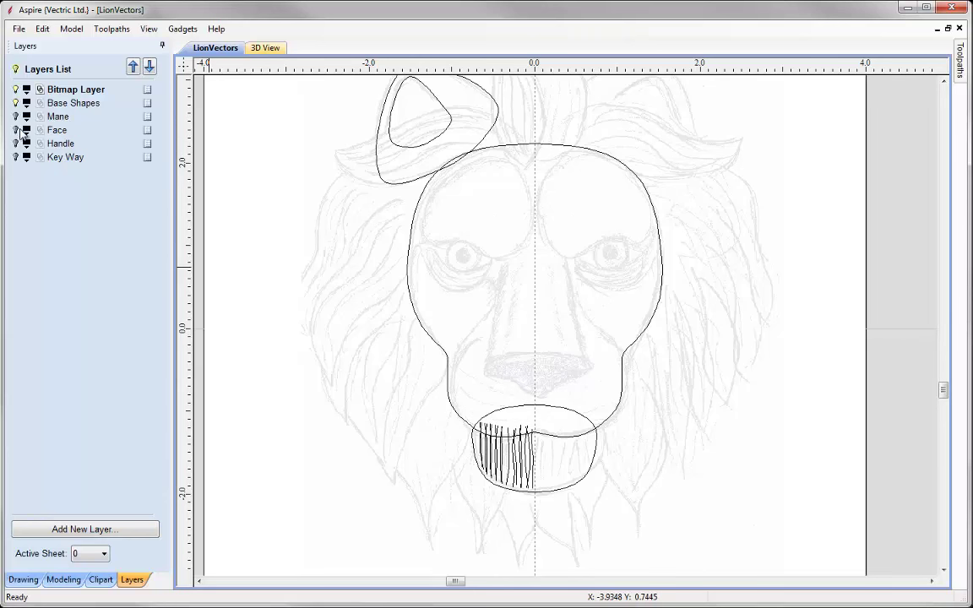
{"action": "left_click", "coordinate": [14, 129]}
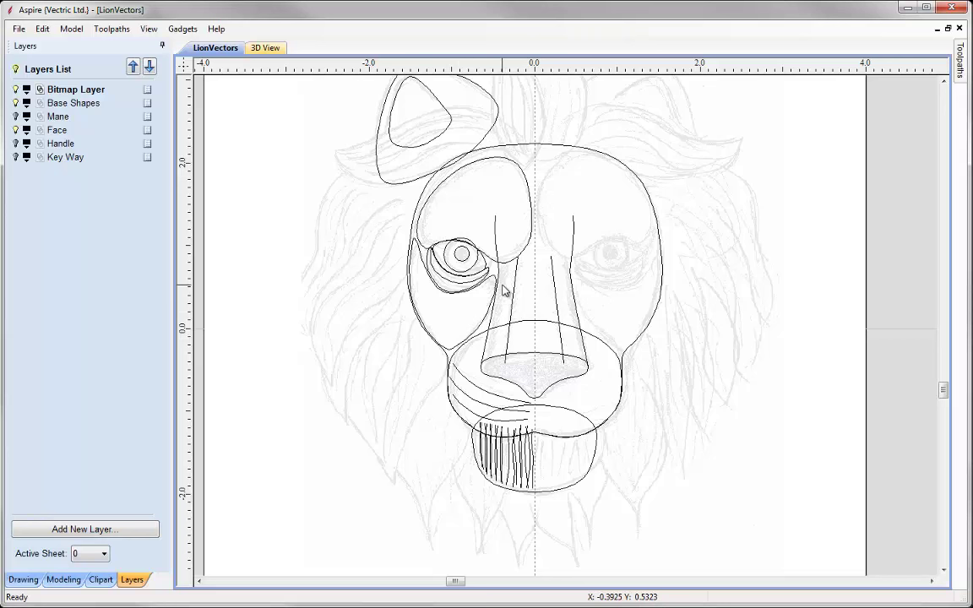
Select the open vectors along the nose bridge and a muzzle crease line to examine the face details
{"action": "left_click", "coordinate": [488, 338]}
{"action": "left_click", "coordinate": [509, 346]}
{"action": "left_click", "coordinate": [561, 345]}
{"action": "left_click", "coordinate": [580, 313]}
{"action": "left_click", "coordinate": [557, 312]}
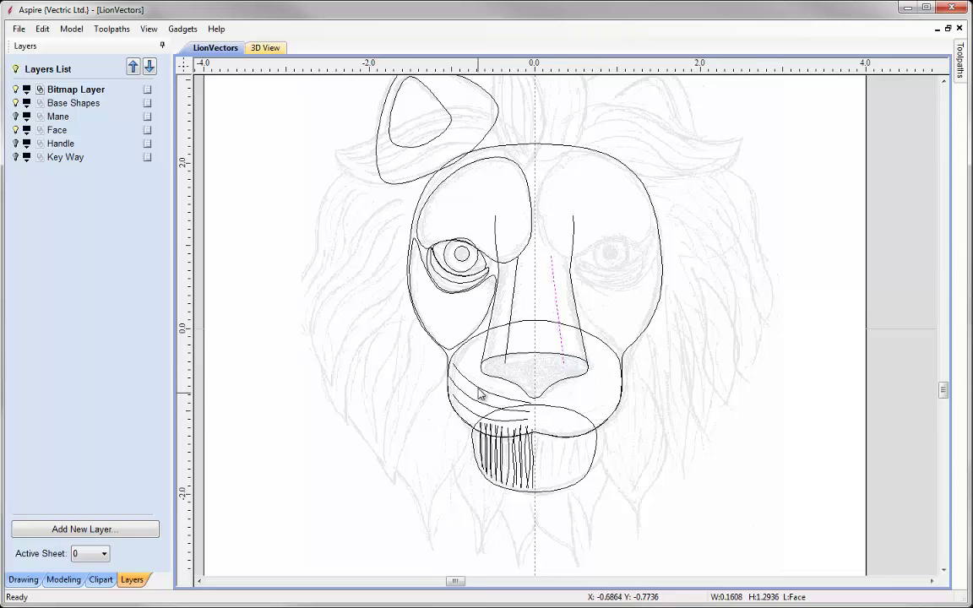
{"action": "left_click", "coordinate": [462, 411]}
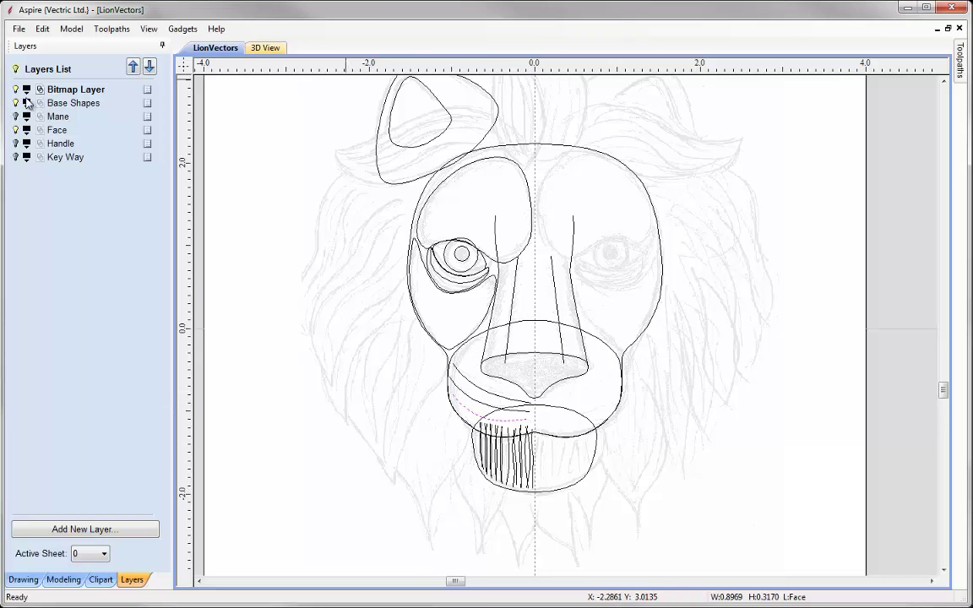
Hide the Face layer and show the Handle layer to examine the complete handle shape and its lower ornament
{"action": "left_click", "coordinate": [15, 130]}
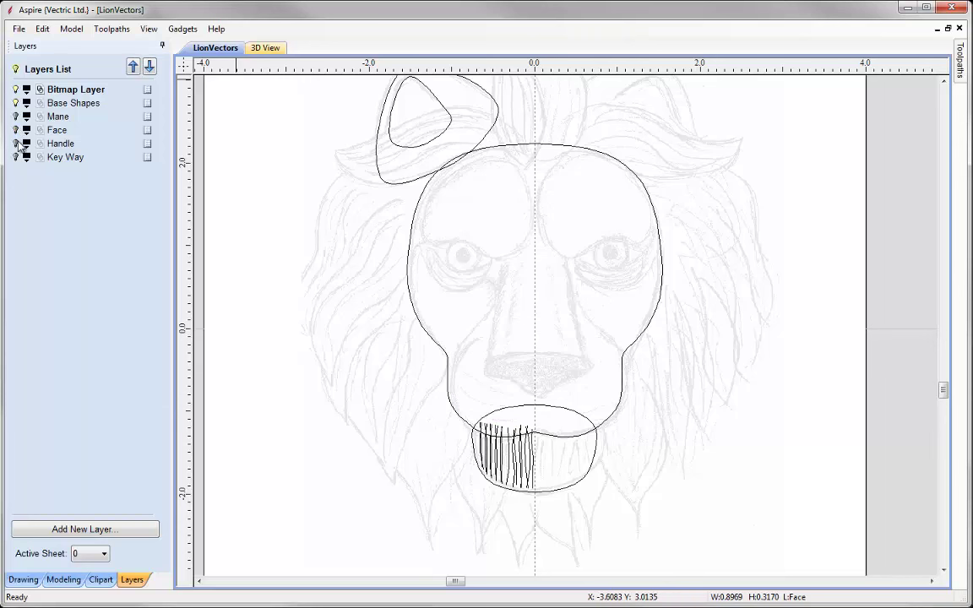
{"action": "left_click", "coordinate": [15, 143]}
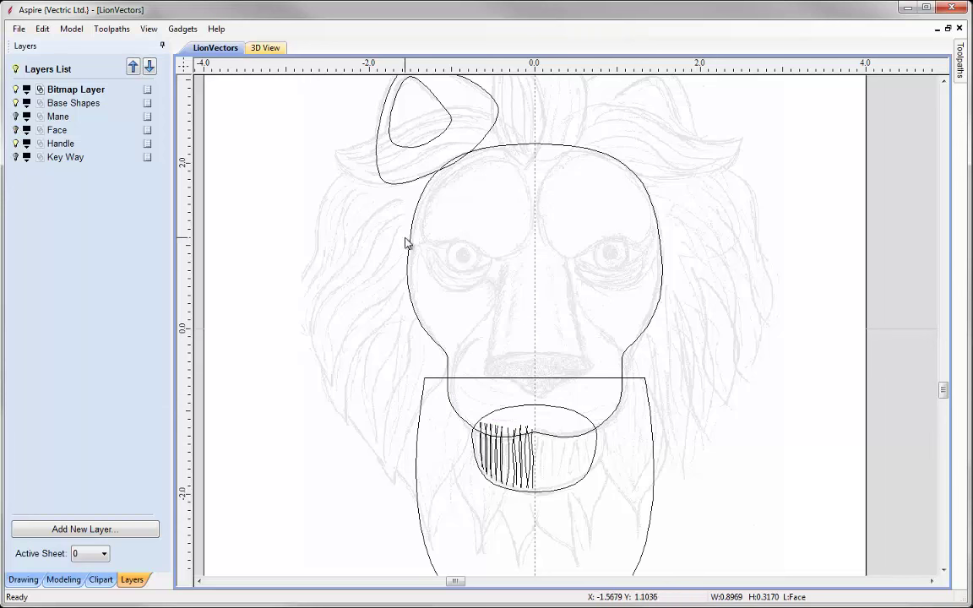
{"action": "scroll", "coordinate": [343, 287], "scroll_direction": "down", "scroll_amount": 3}
{"action": "scroll", "coordinate": [417, 417], "scroll_direction": "up", "scroll_amount": 3}
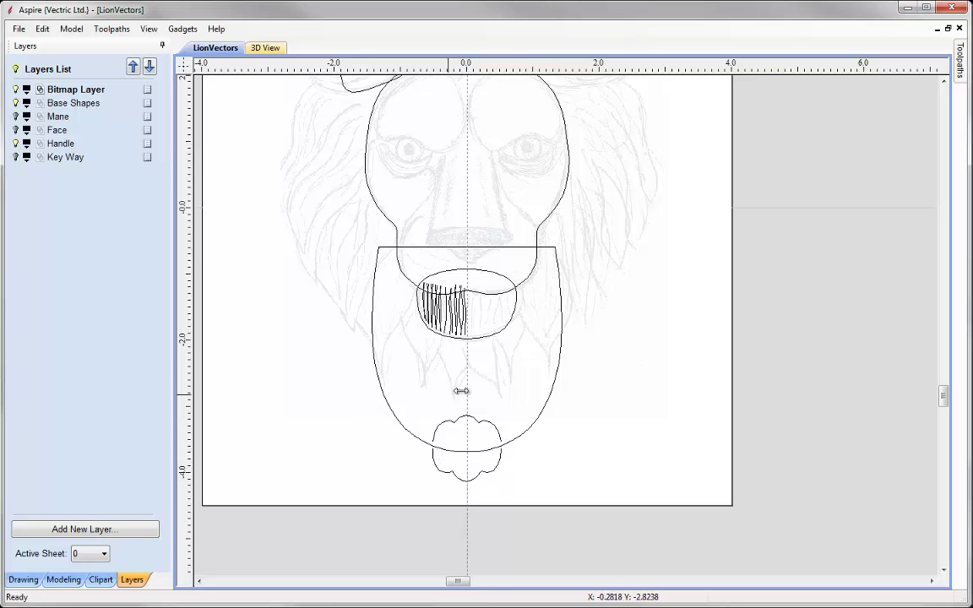
{"action": "scroll", "coordinate": [540, 389], "scroll_direction": "down", "scroll_amount": 1}
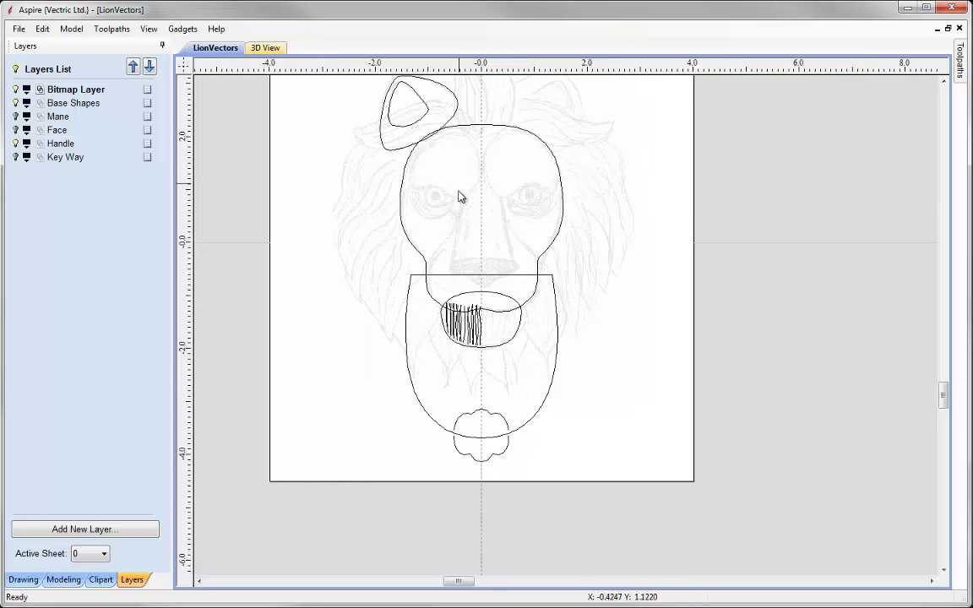
View the Key Way layer in place of the Handle layer, and switch from it to the Mane layer
{"action": "left_click", "coordinate": [16, 157]}
{"action": "left_click", "coordinate": [15, 157]}
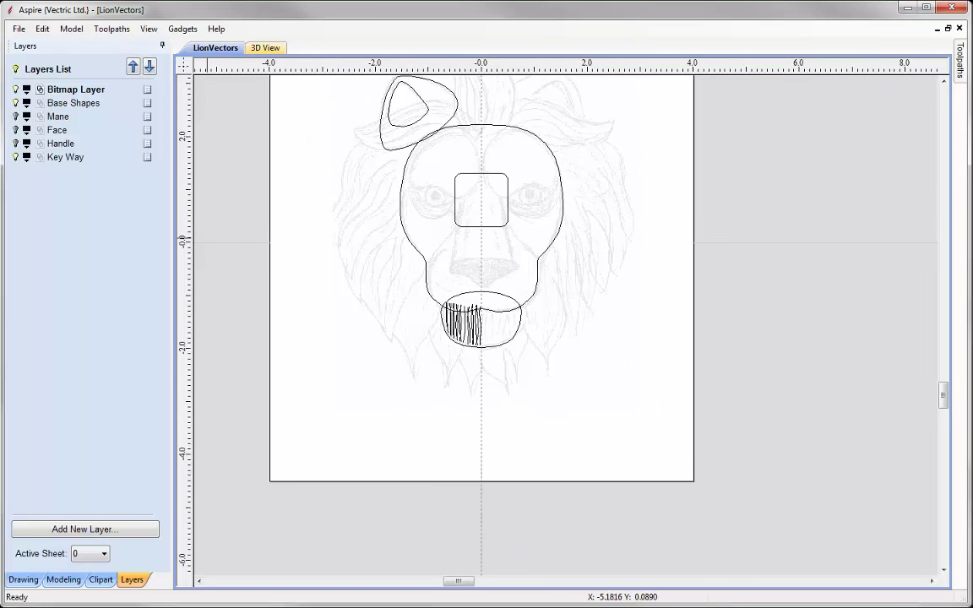
{"action": "left_click", "coordinate": [16, 157]}
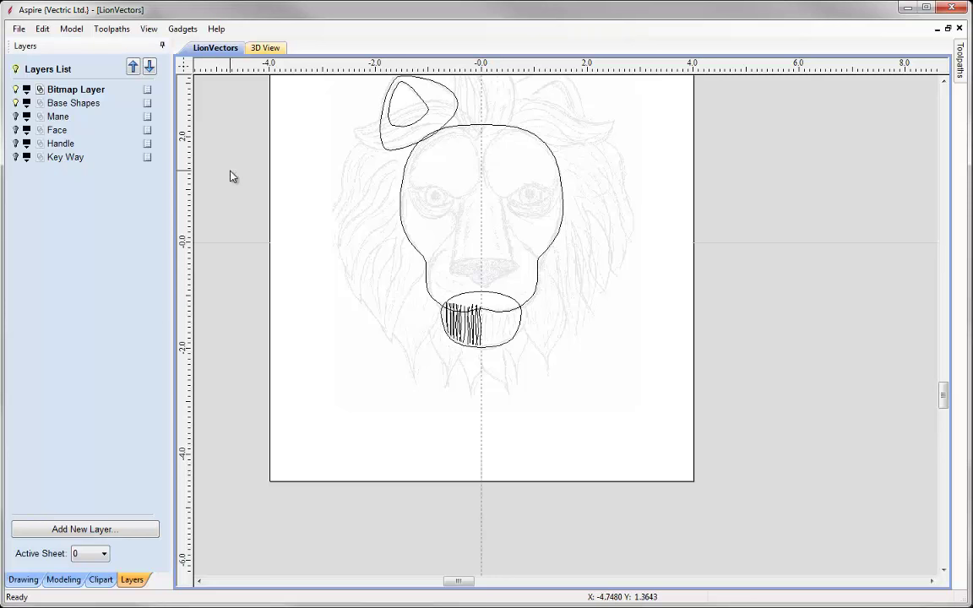
{"action": "left_click", "coordinate": [16, 116]}
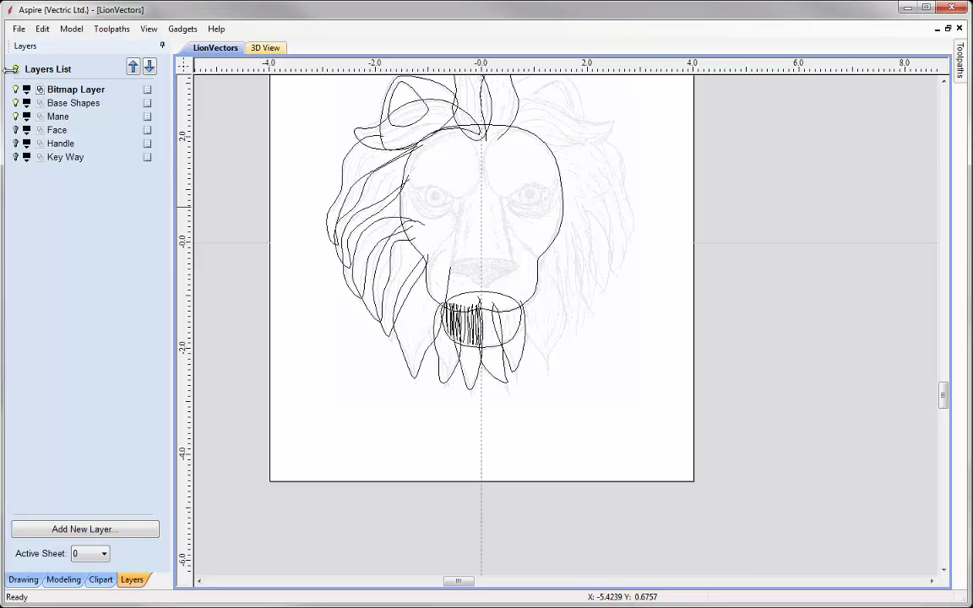
Save the drawing with only the bitmap, Base Shapes and Mane layers visible as a new file named LionBase.crv3d
{"action": "left_click", "coordinate": [18, 30]}
{"action": "left_click", "coordinate": [64, 102]}
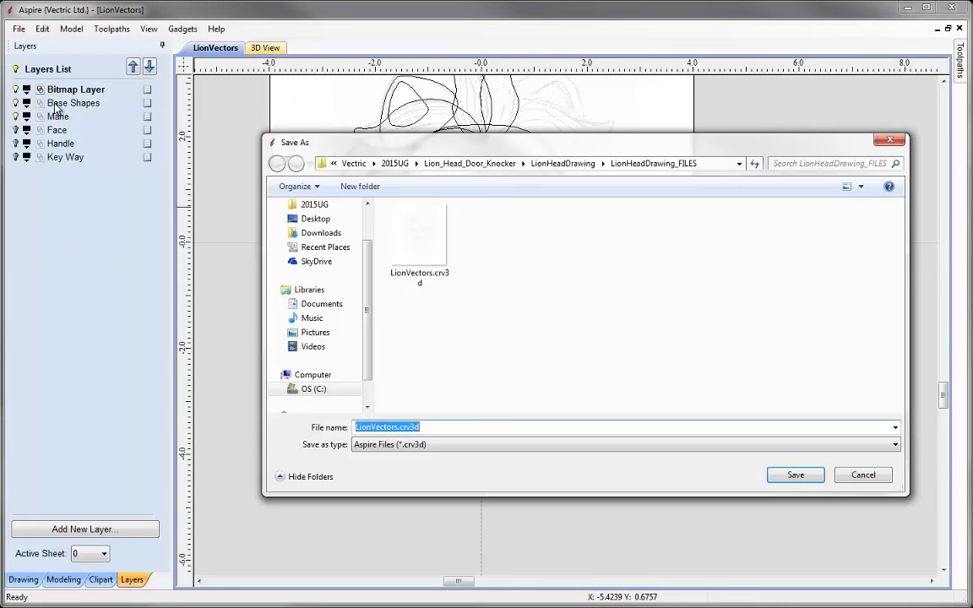
{"action": "left_click", "coordinate": [396, 428]}
{"action": "left_click_drag", "start_coordinate": [397, 428], "coordinate": [369, 427]}
{"action": "type", "text": "Base"}
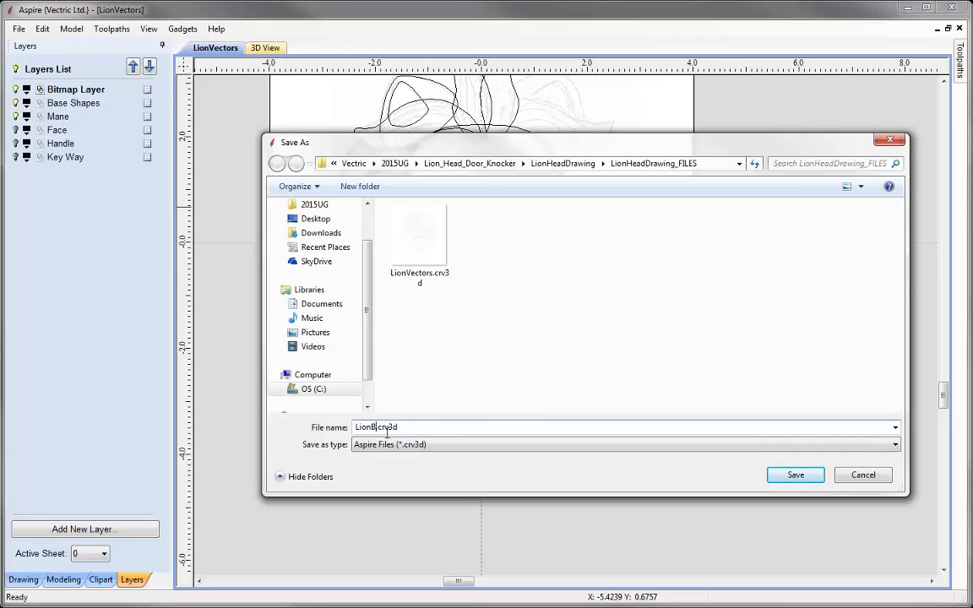
{"action": "left_click", "coordinate": [793, 473]}
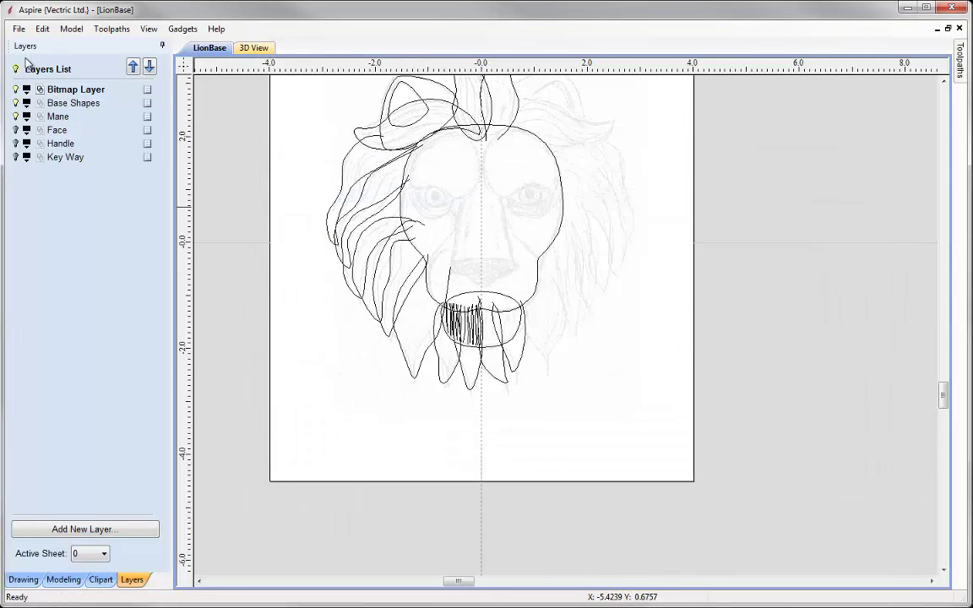
Hide the Base Shapes and Mane layers, show the Face layer and make it the active layer
{"action": "left_click", "coordinate": [15, 102]}
{"action": "left_click", "coordinate": [15, 115]}
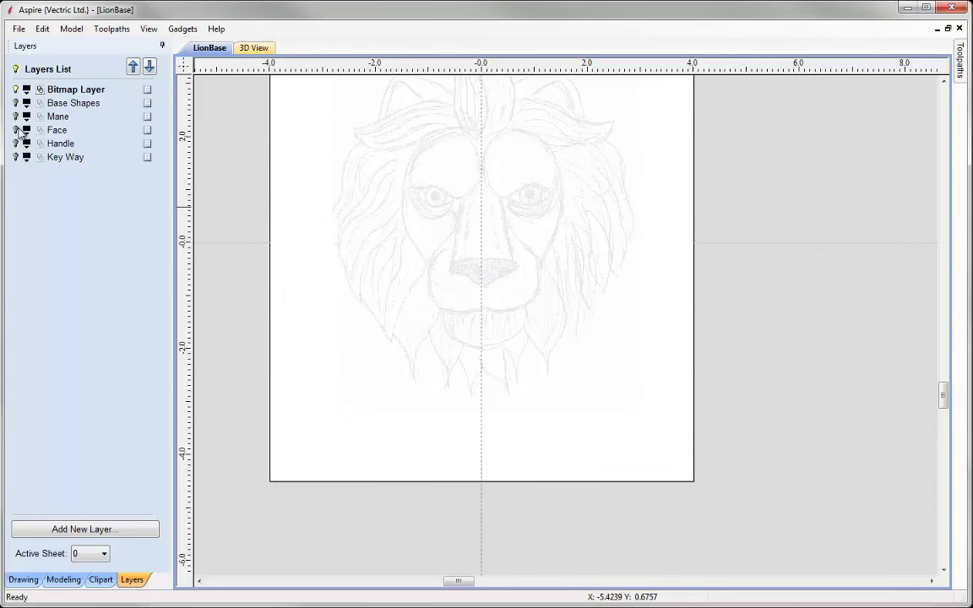
{"action": "left_click", "coordinate": [15, 130]}
{"action": "left_click", "coordinate": [57, 131]}
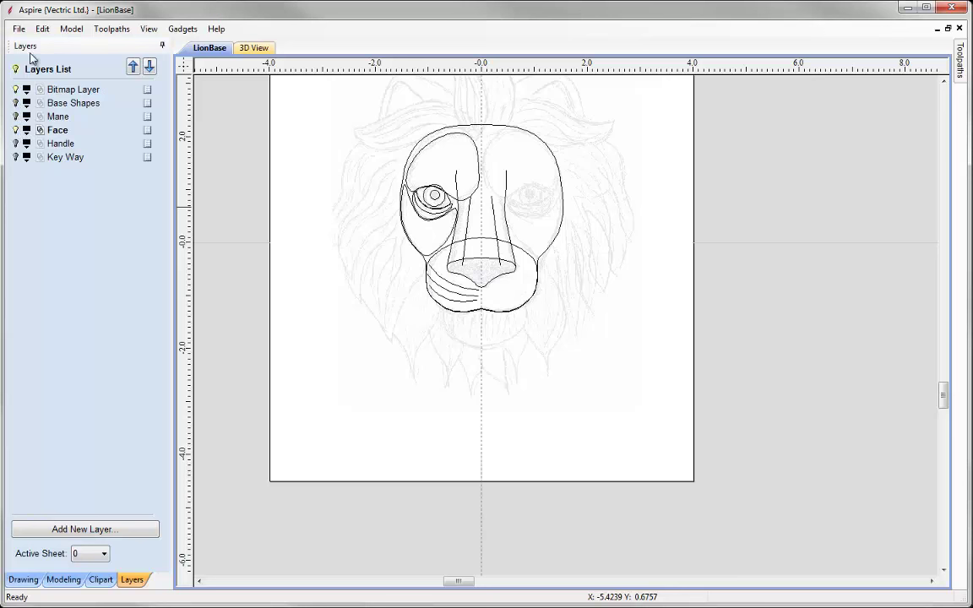
Save the face drawing as a separate file named LionFace.crv3d in the same folder
{"action": "left_click", "coordinate": [20, 29]}
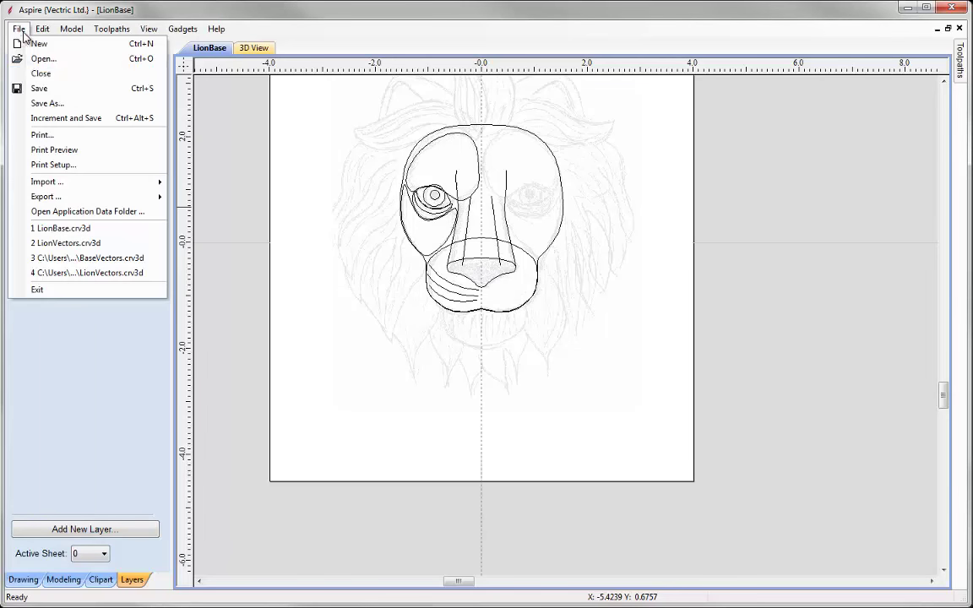
{"action": "left_click", "coordinate": [52, 102]}
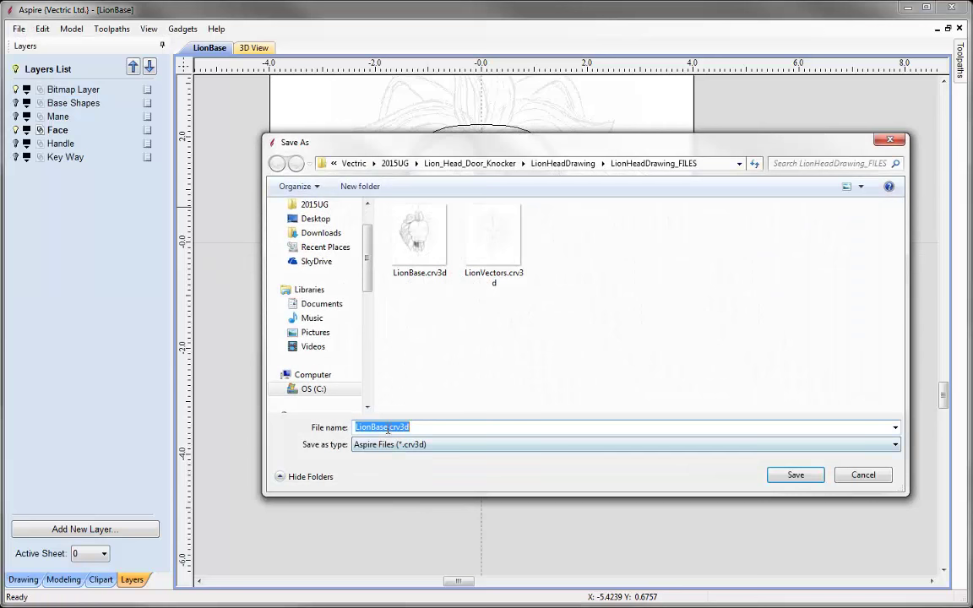
{"action": "left_click", "coordinate": [376, 427]}
{"action": "left_click_drag", "start_coordinate": [376, 428], "coordinate": [388, 430]}
{"action": "key", "text": "BackSpace"}
{"action": "key", "text": "BackSpace"}
{"action": "type", "text": "Dace"}
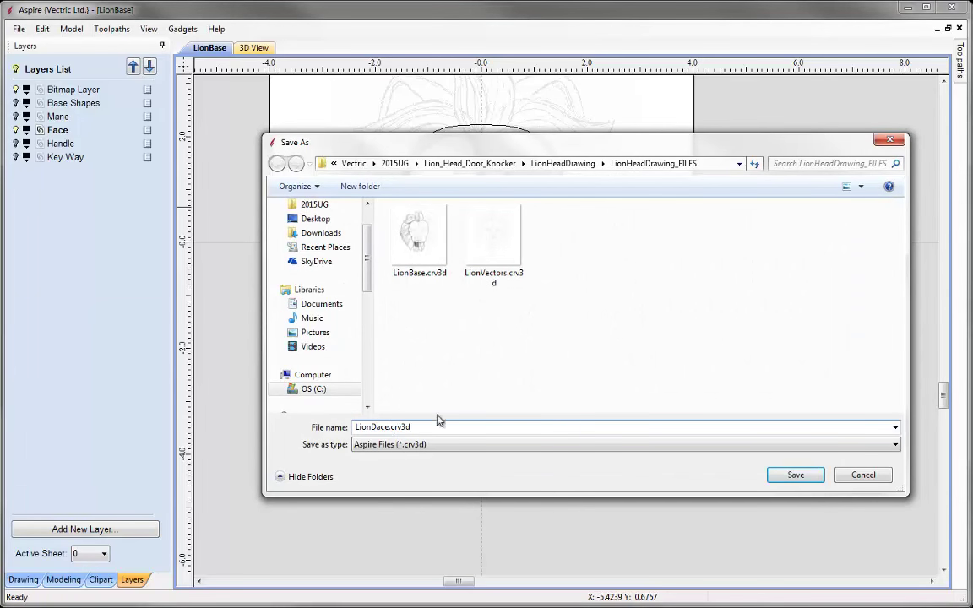
{"action": "key", "text": "BackSpace"}
{"action": "type", "text": "F"}
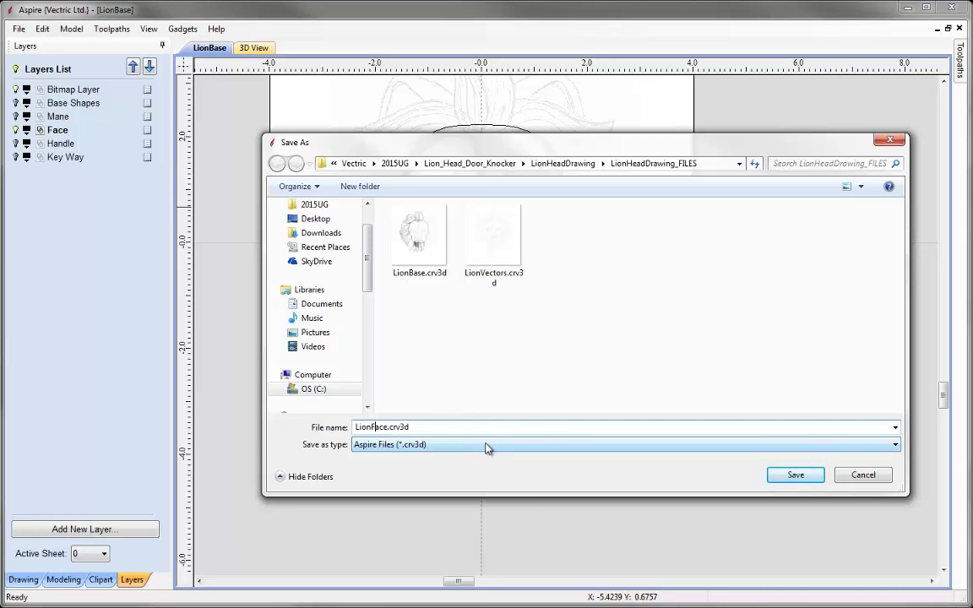
{"action": "left_click", "coordinate": [795, 476]}
Hide the Face layer, show the Handle layer and make it the active layer
{"action": "left_click", "coordinate": [15, 129]}
{"action": "left_click", "coordinate": [15, 142]}
{"action": "left_click", "coordinate": [59, 142]}
Save the handle drawing as a separate file named LionHandle.crv3d in the same folder
{"action": "left_click", "coordinate": [18, 29]}
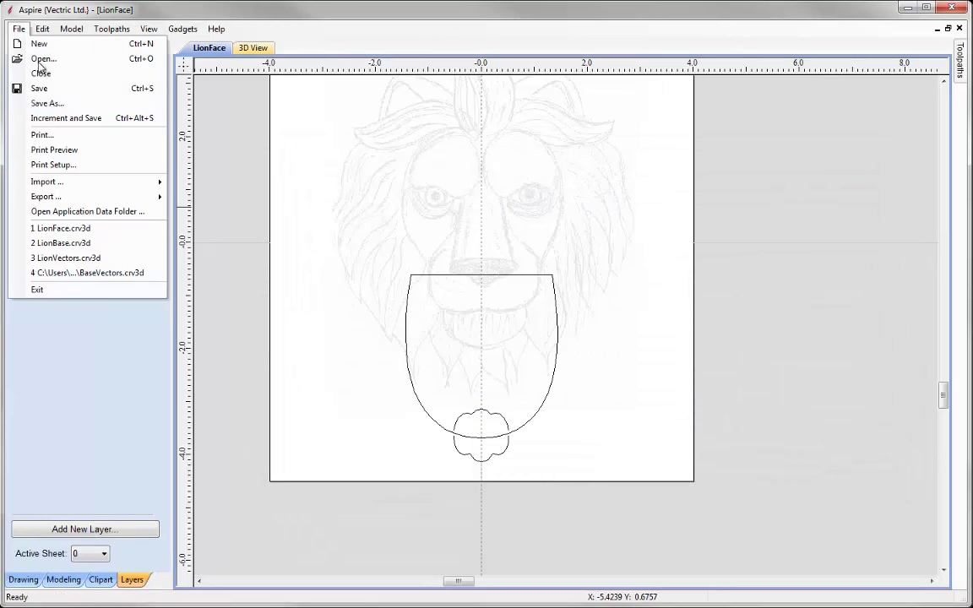
{"action": "left_click", "coordinate": [53, 102]}
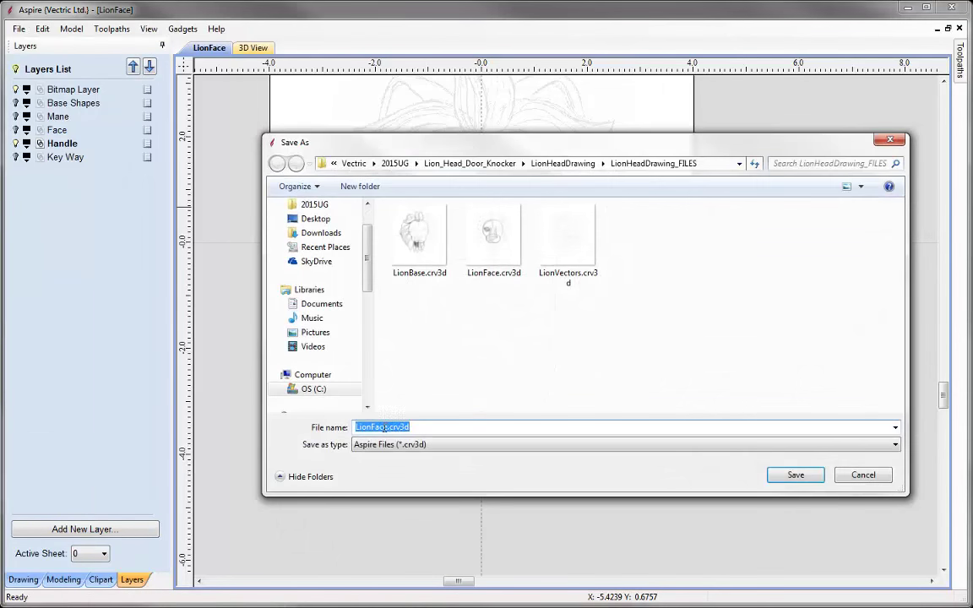
{"action": "left_click", "coordinate": [381, 427]}
{"action": "key", "text": "BackSpace"}
{"action": "key", "text": "BackSpace"}
{"action": "key", "text": "BackSpace"}
{"action": "key", "text": "BackSpace"}
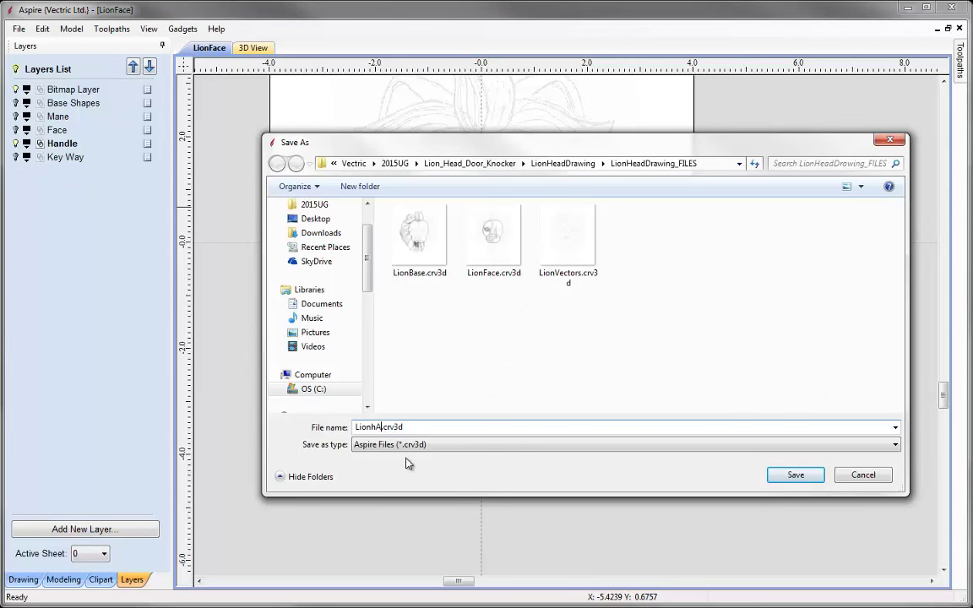
{"action": "type", "text": "Handle"}
{"action": "left_click", "coordinate": [807, 475]}
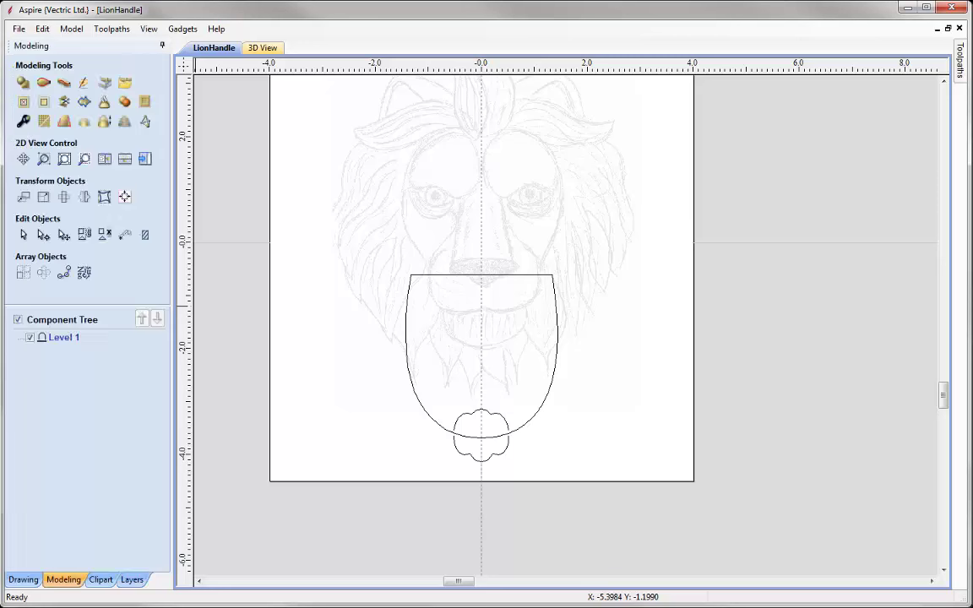
Make all layers visible at once and fit the whole lion head drawing in the 2D view
{"action": "left_click", "coordinate": [17, 69]}
{"action": "left_click", "coordinate": [17, 69]}
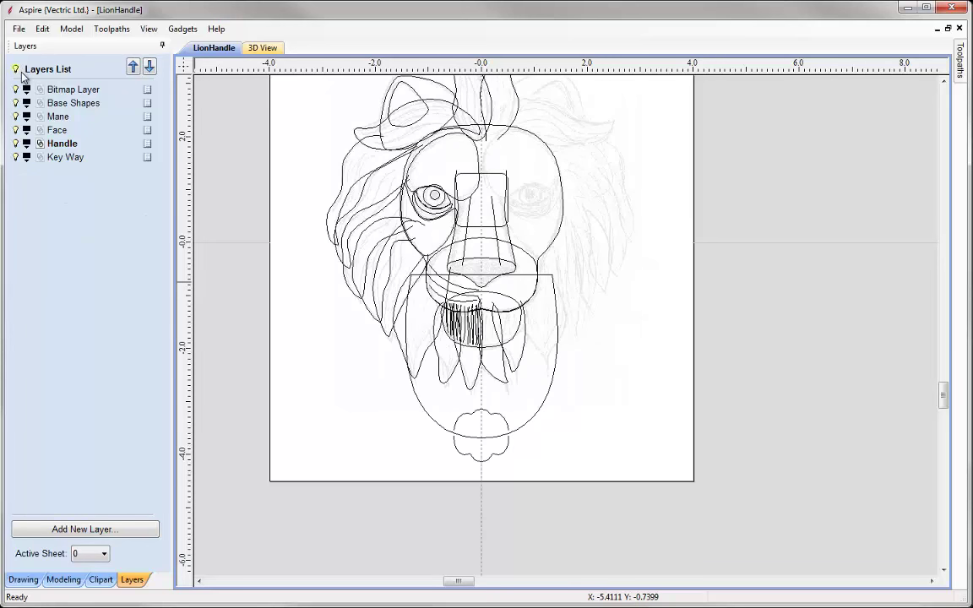
{"action": "left_click", "coordinate": [24, 579]}
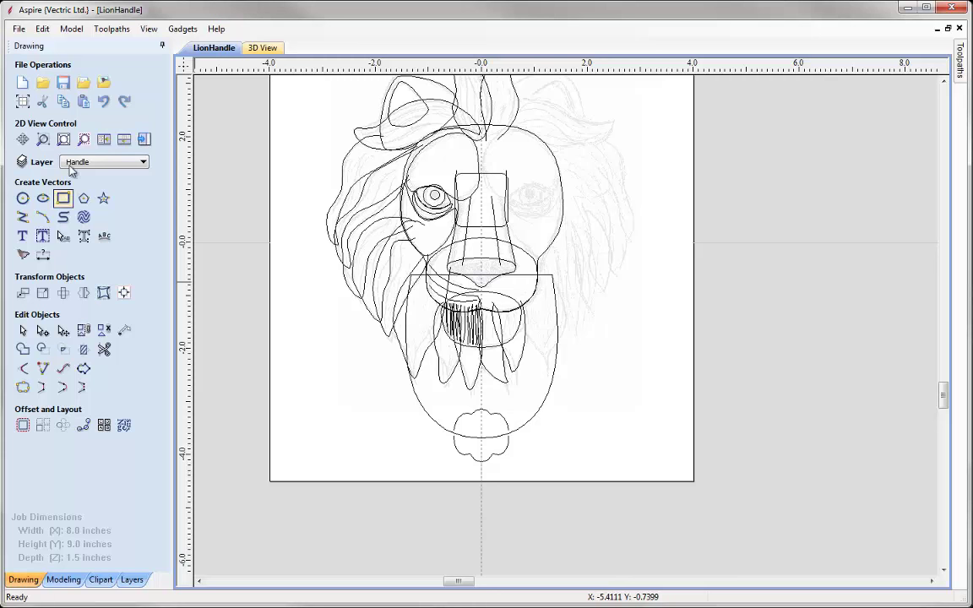
{"action": "left_click", "coordinate": [64, 140]}
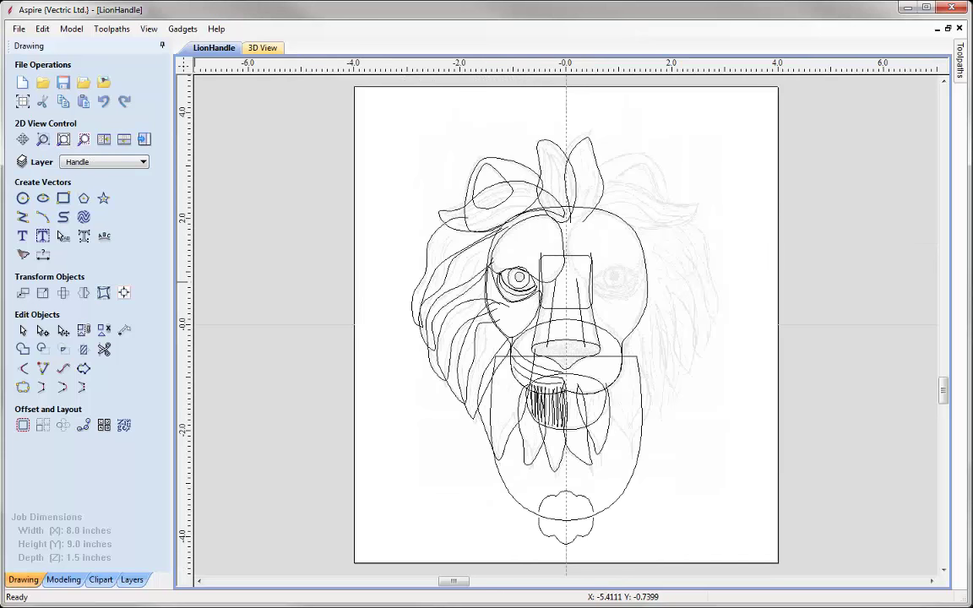